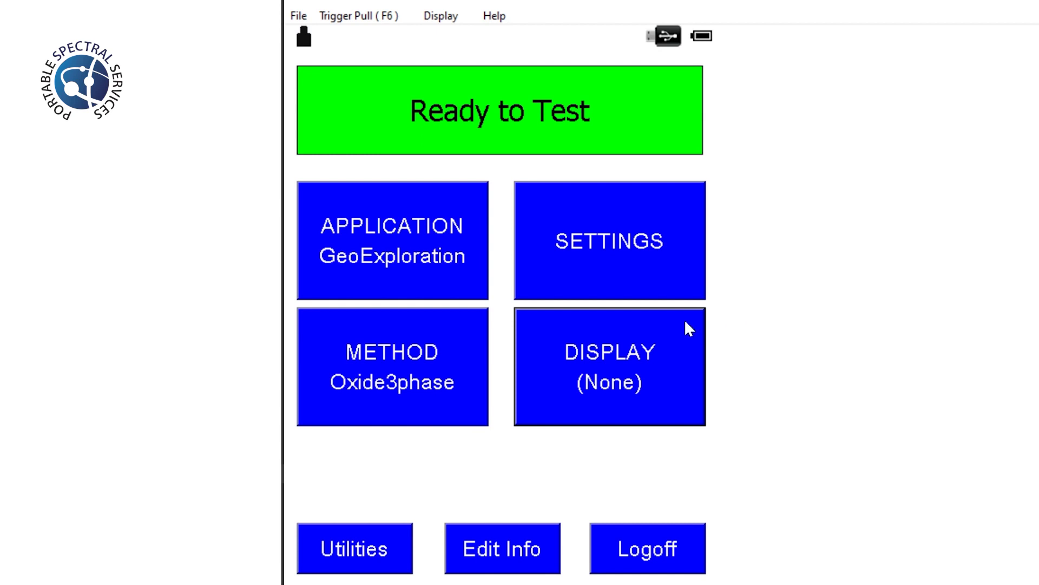
Step: Open the detailed display settings (PPM units, Medium size, El Name sorting, LOD) from display mode options
left_click(635, 352)
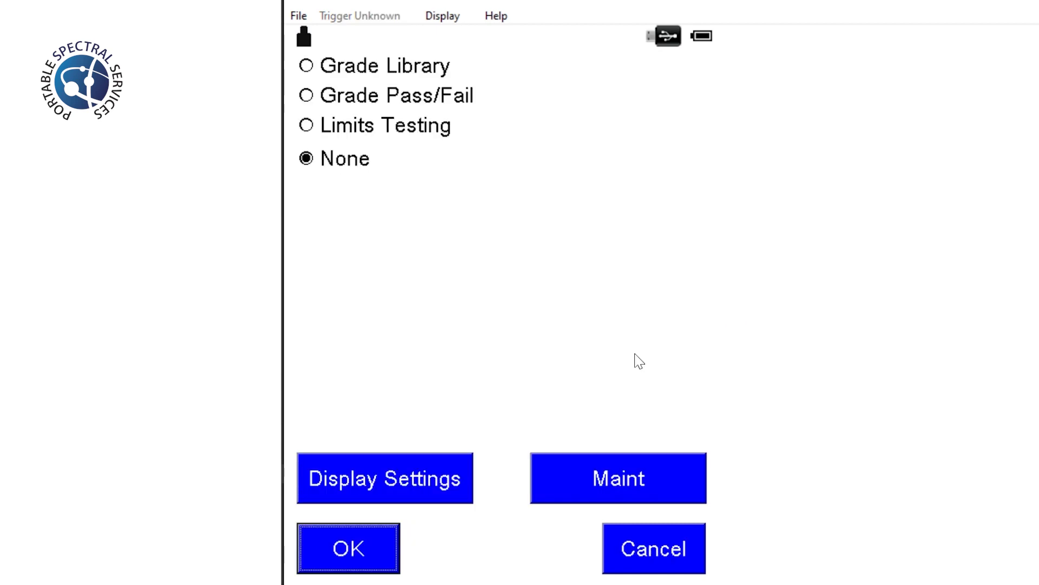
left_click(357, 468)
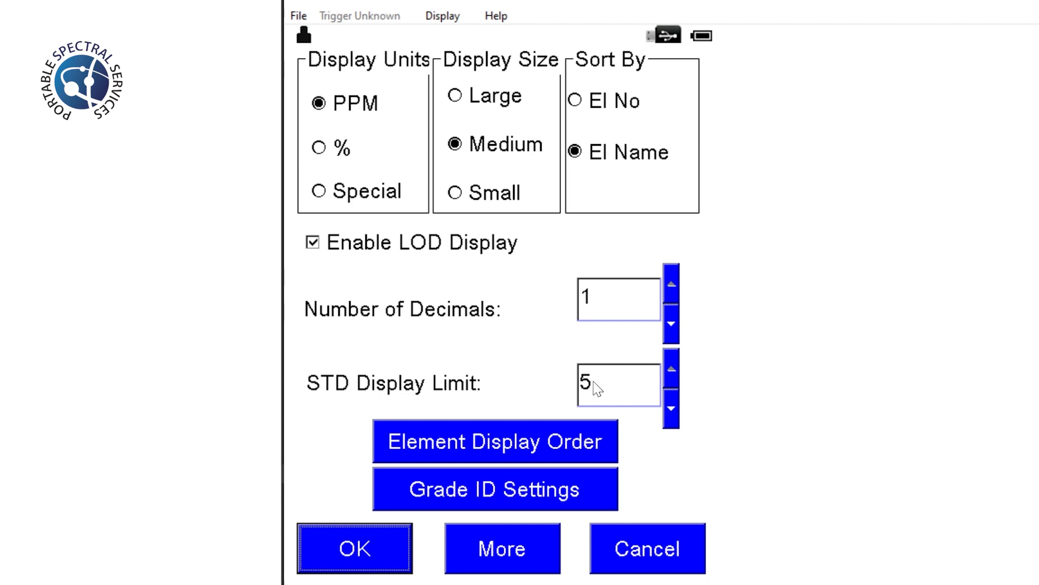
Step: On the Element Display Order page, add Silicon to the sort order after Mercury
left_click(515, 441)
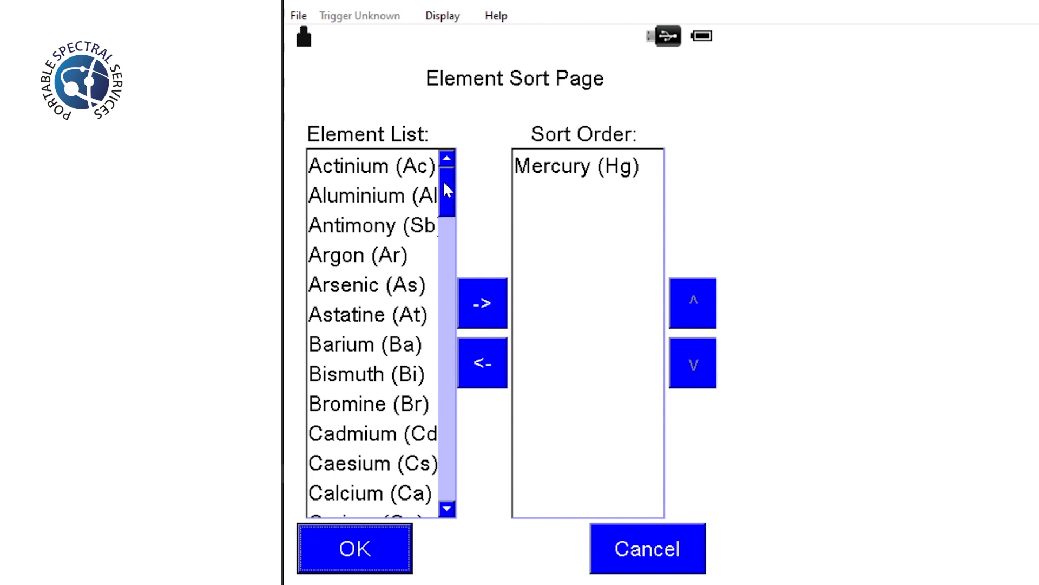
scroll(448, 248, "down", 2)
scroll(449, 248, "down", 12)
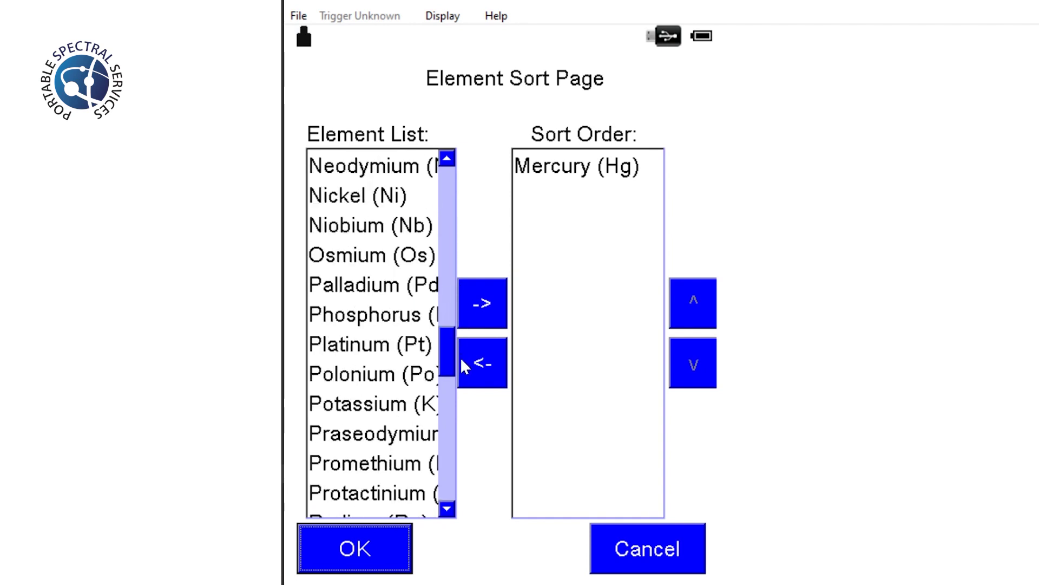
scroll(459, 411, "down", 2)
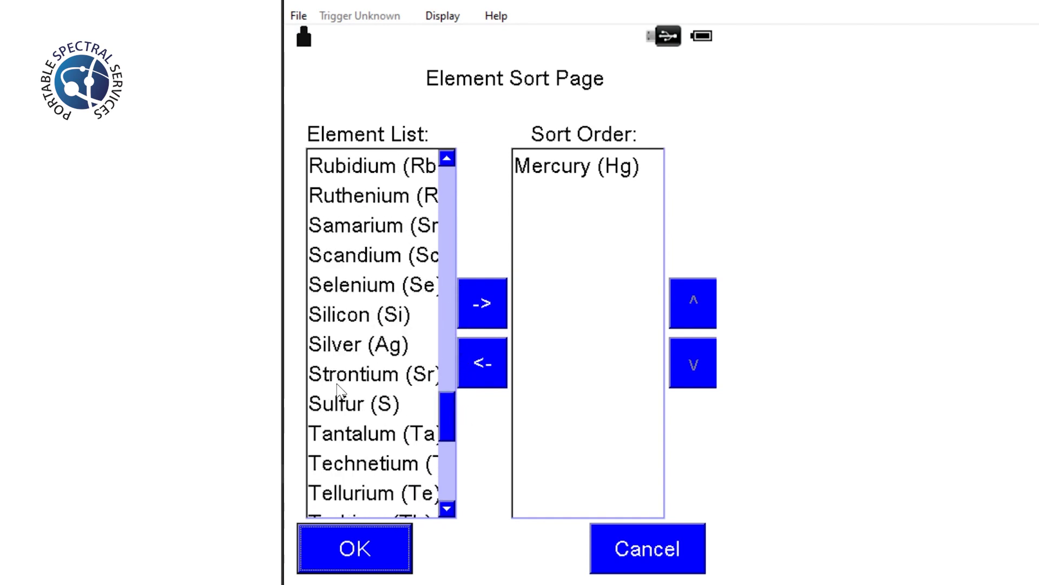
left_click(355, 315)
left_click(479, 305)
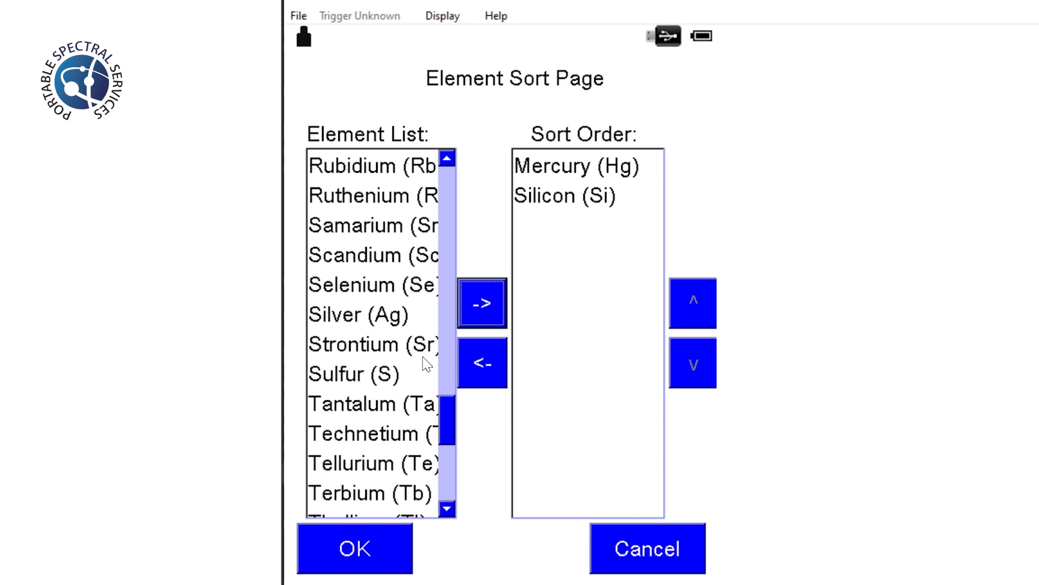
Step: Add Iron and Calcium to the sort order, then select Mercury
left_click_drag(442, 417, 458, 230)
left_click(336, 225)
left_click(474, 302)
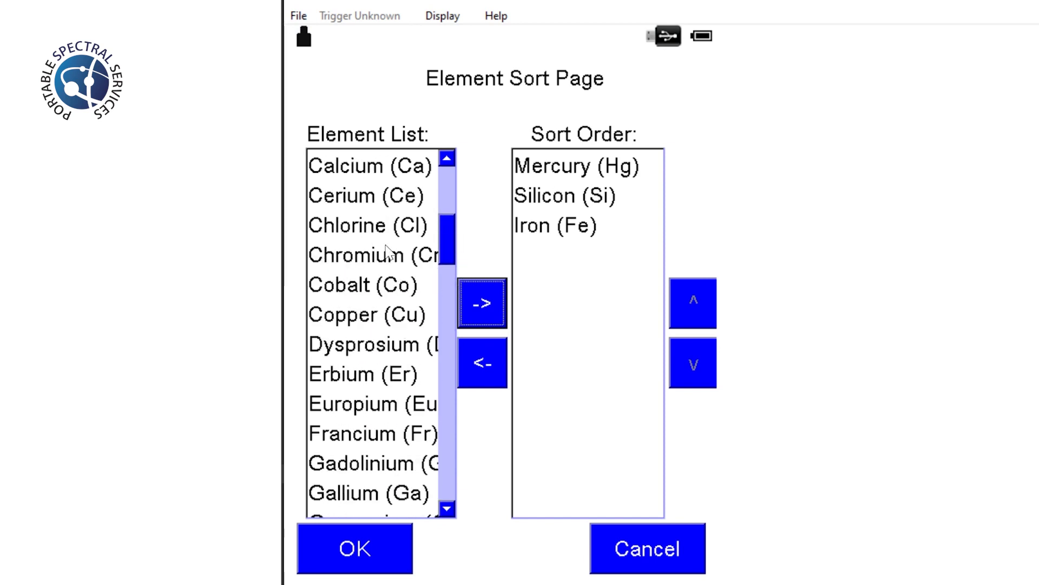
left_click(345, 167)
left_click(477, 314)
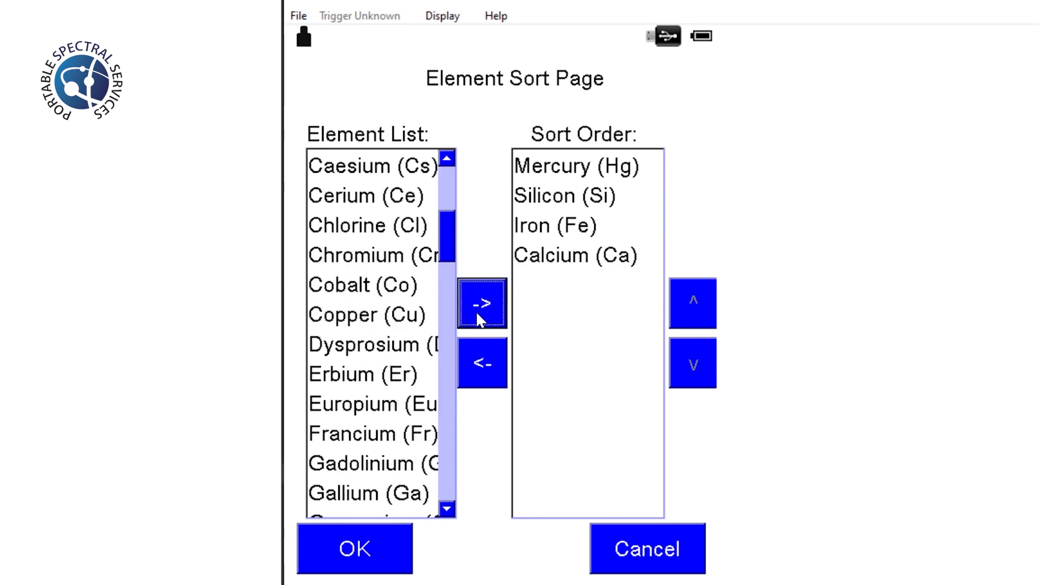
left_click(605, 165)
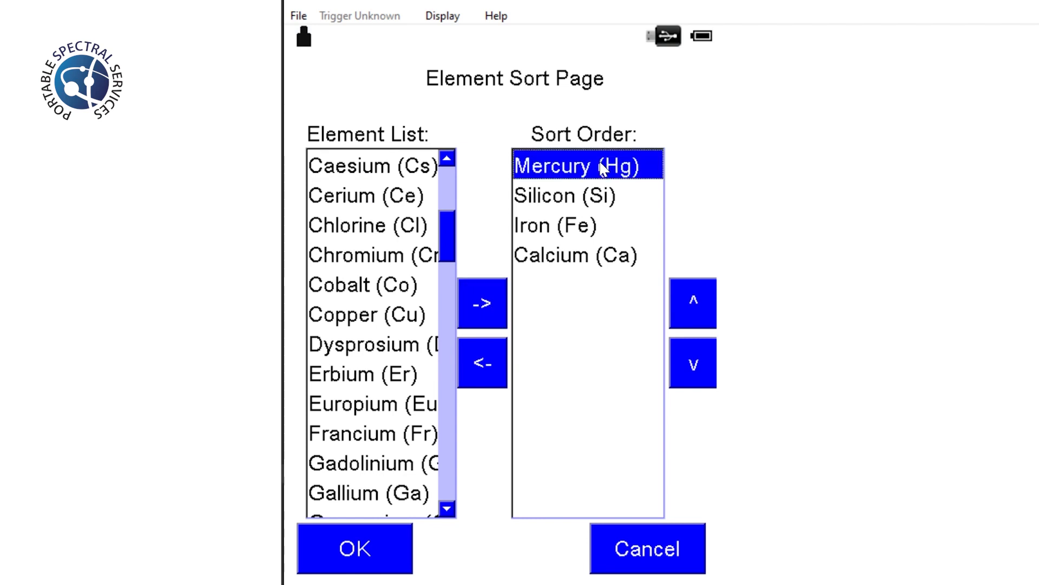
Step: Remove Mercury from the sort order, and add then remove Copper
left_click(487, 363)
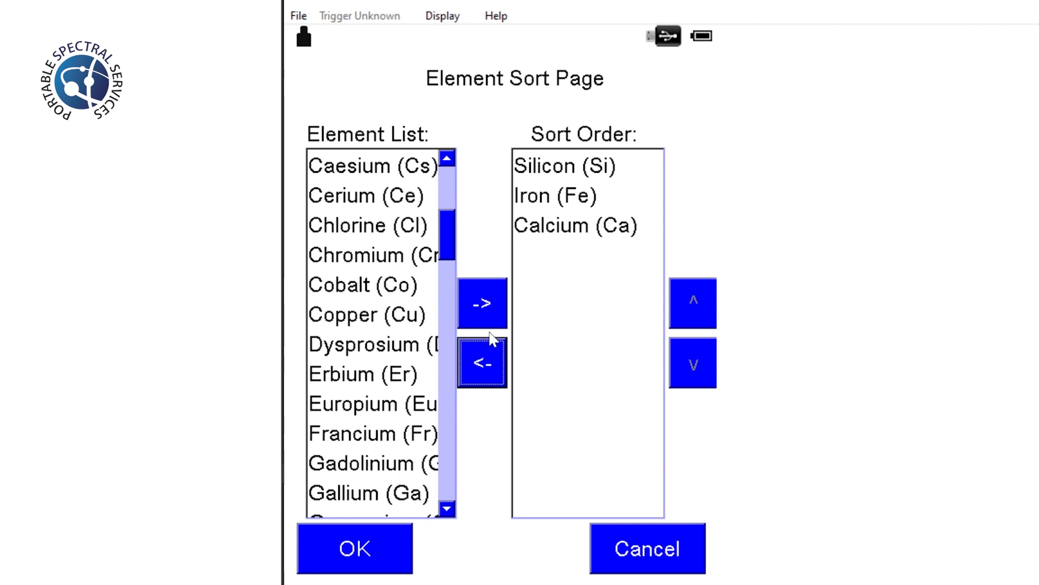
left_click(333, 308)
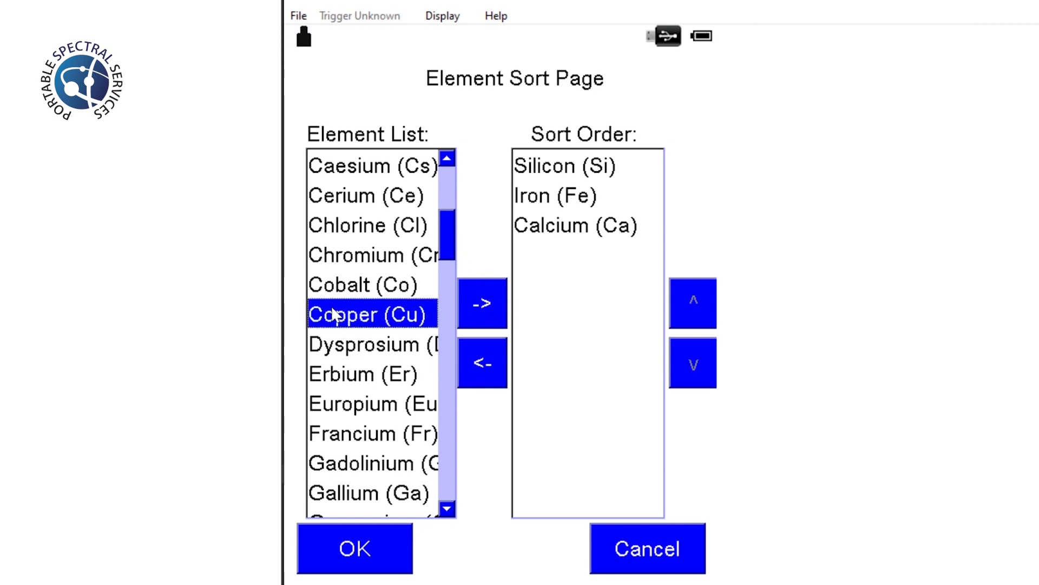
left_click(498, 301)
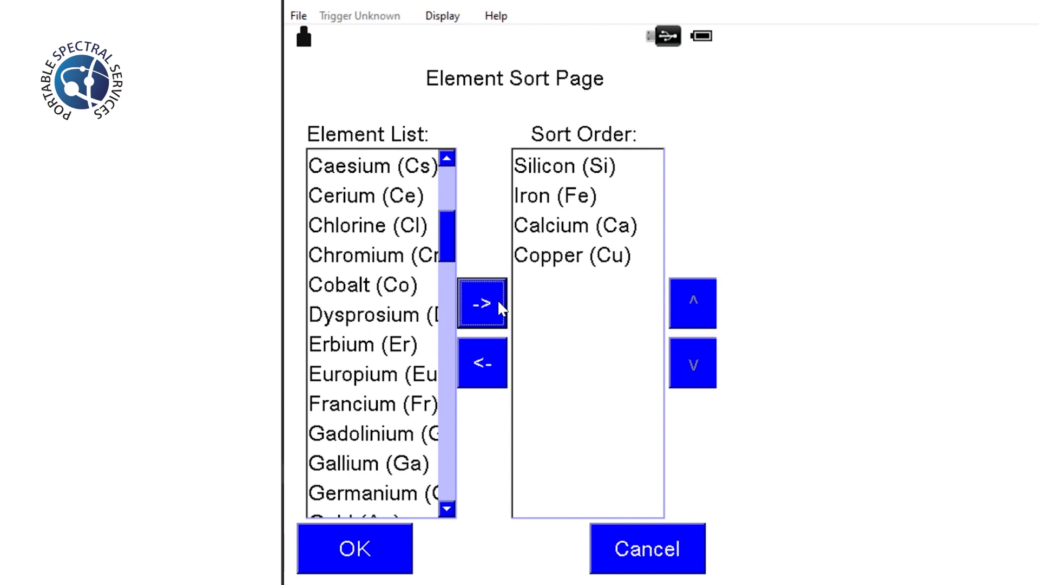
left_click(586, 259)
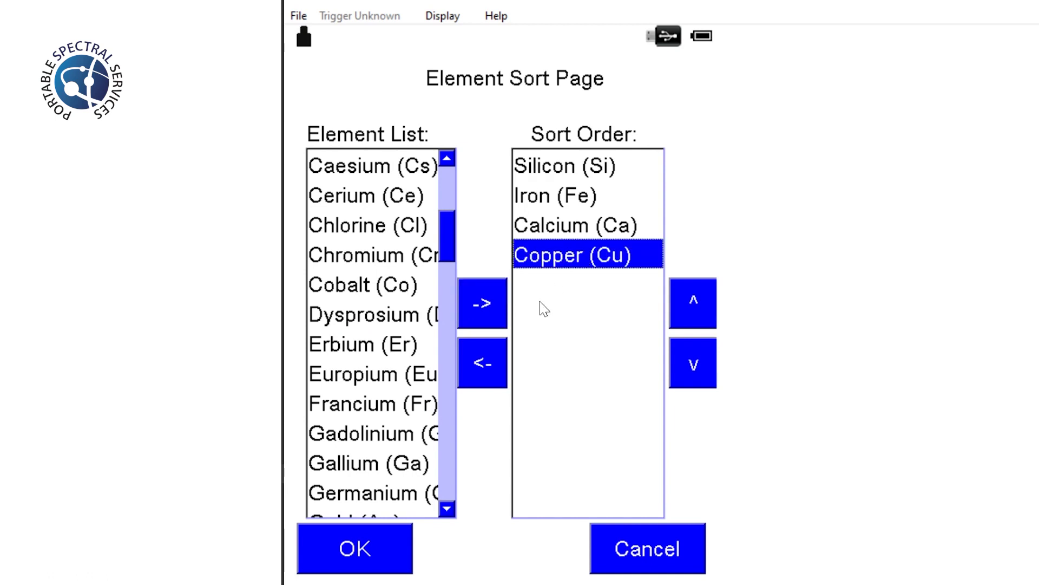
left_click(483, 366)
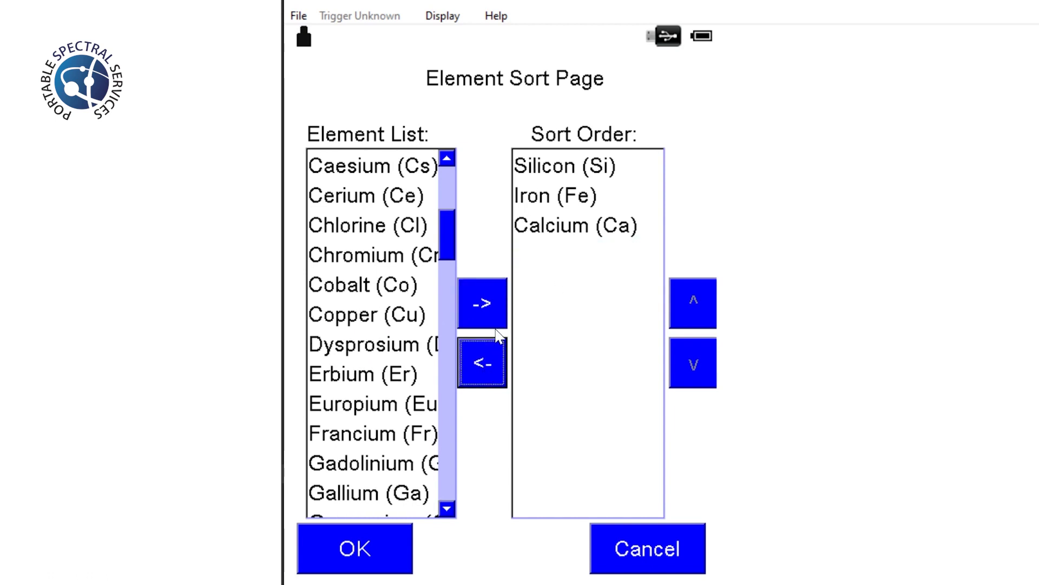
Step: Try reordering Silicon and Iron, leaving Silicon above Iron
left_click(556, 168)
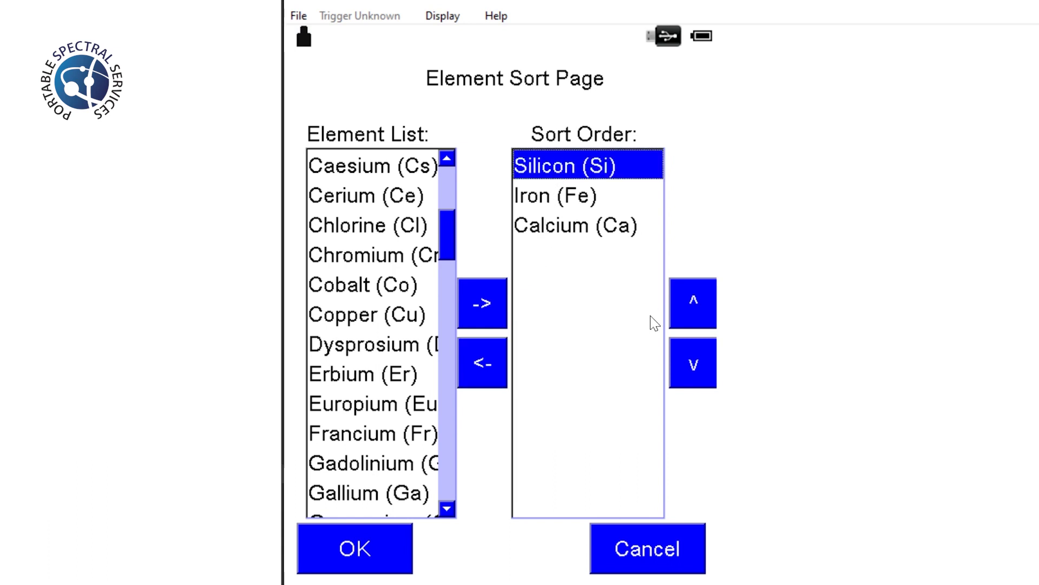
left_click(687, 367)
left_click(702, 313)
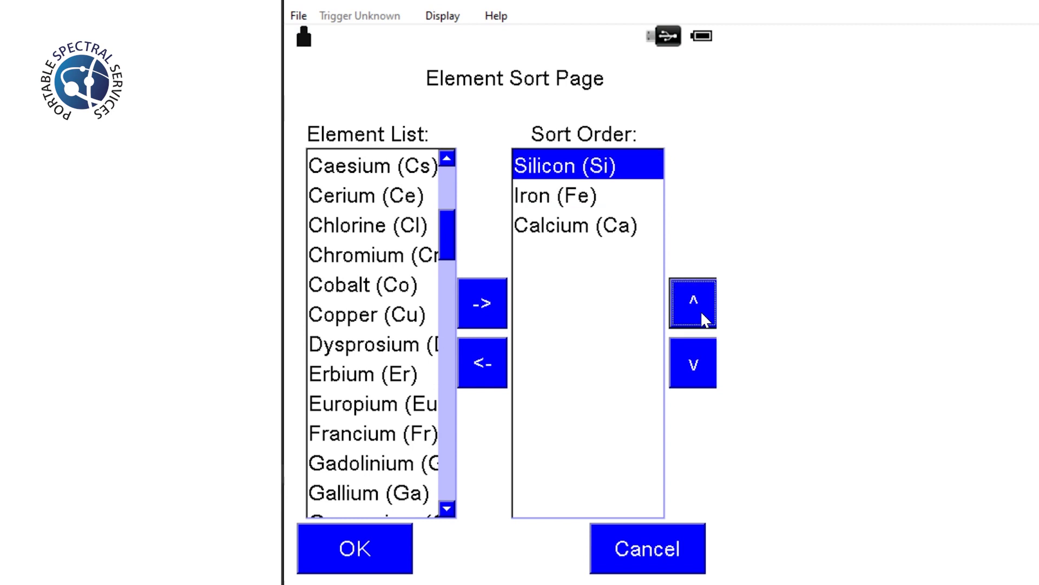
left_click(572, 171)
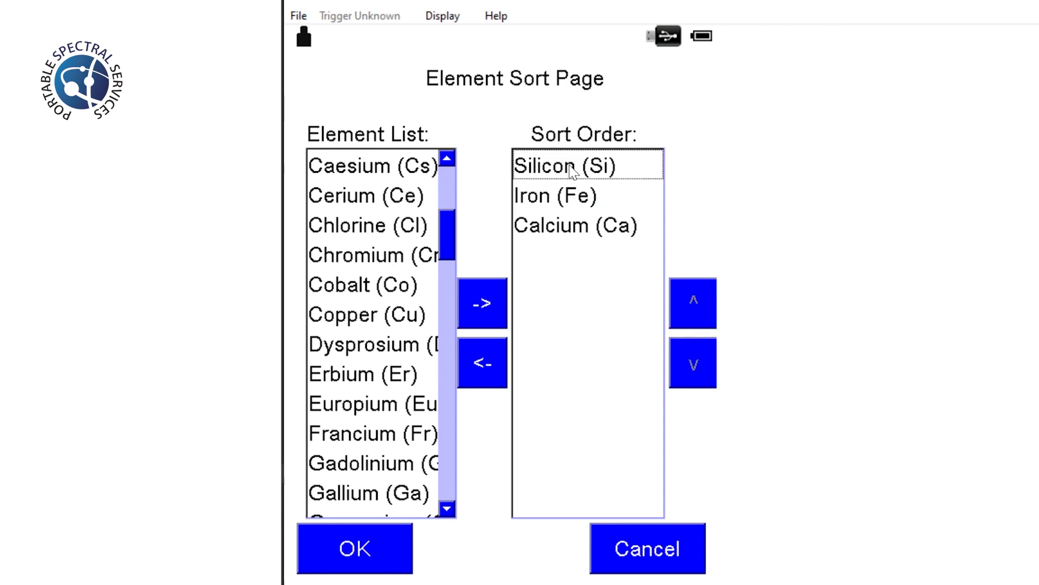
left_click(570, 203)
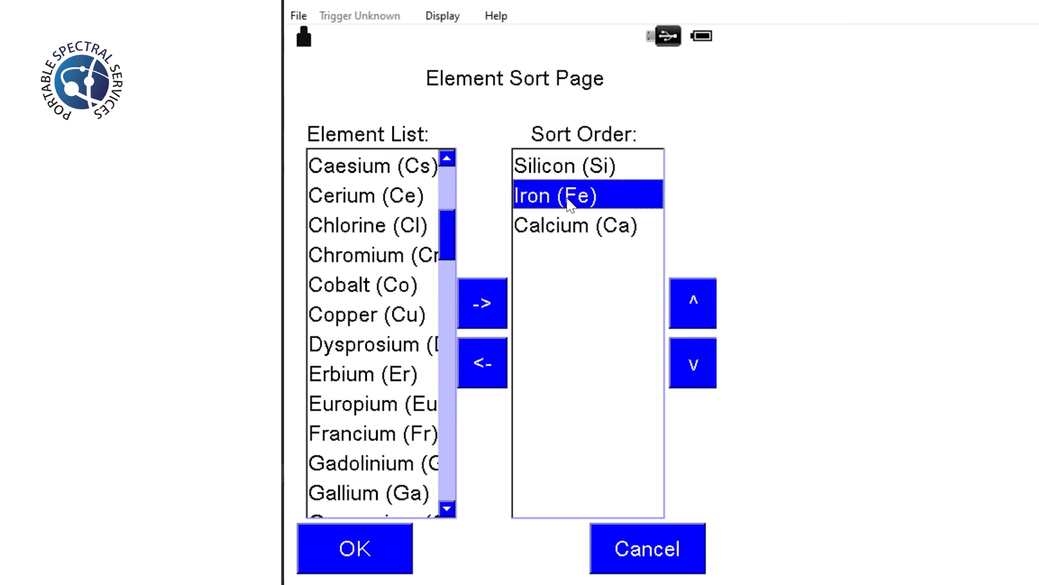
left_click(700, 311)
left_click(698, 349)
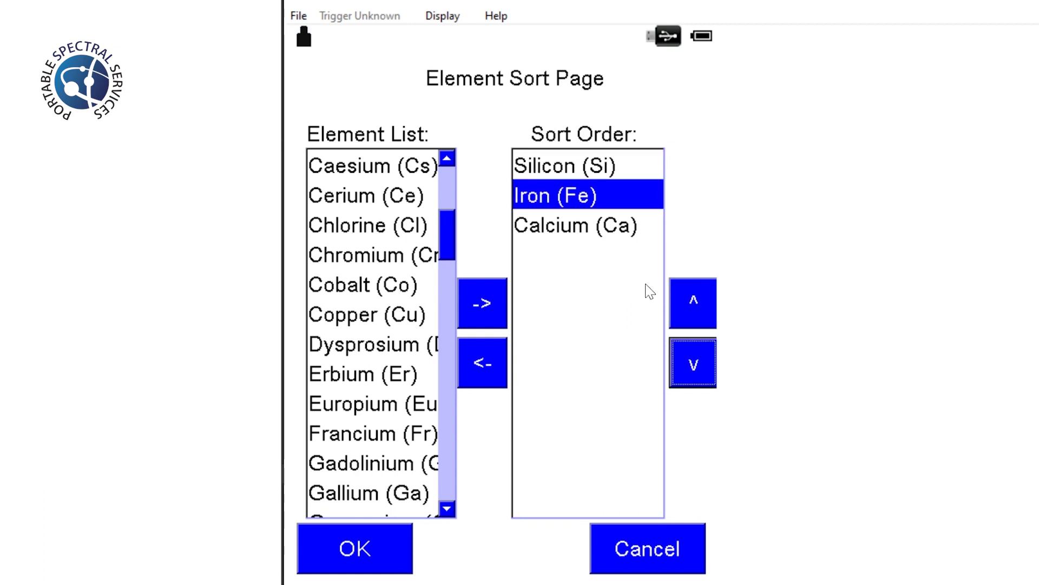
Step: Move Calcium to the top for a Calcium, Silicon, Iron order and confirm
left_click(578, 233)
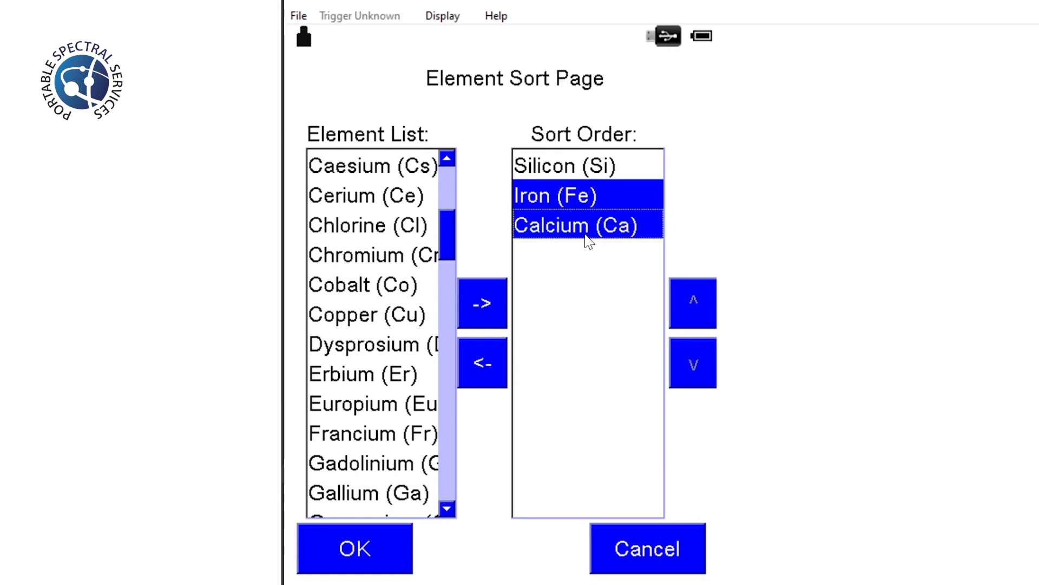
left_click(576, 190)
left_click(687, 305)
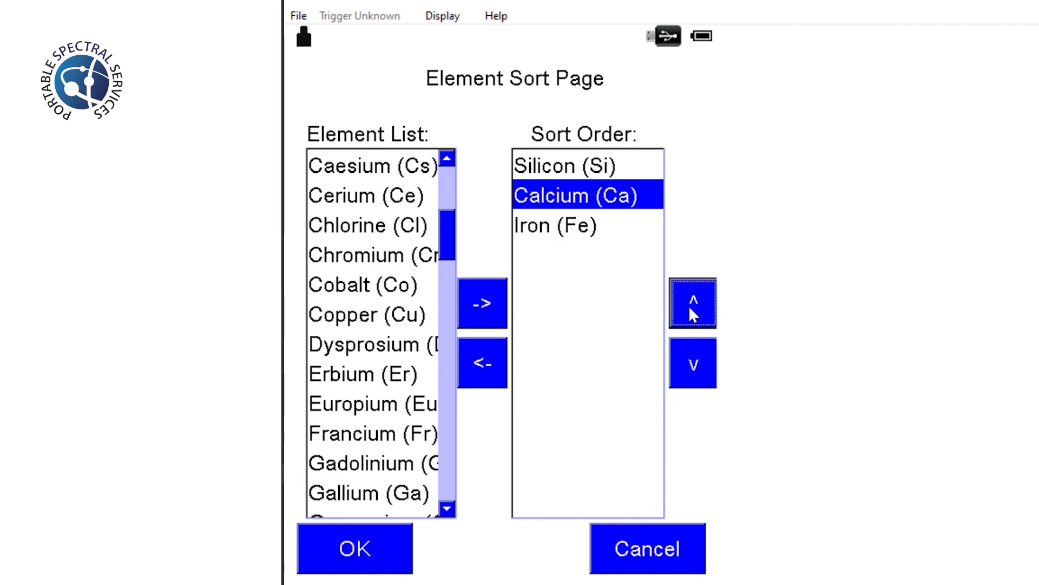
left_click(689, 306)
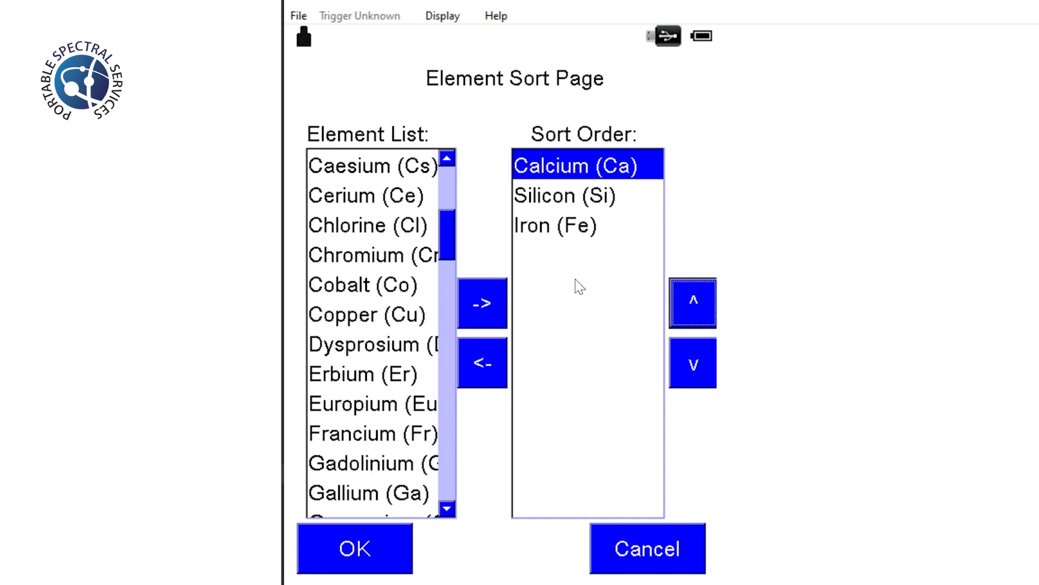
left_click(632, 546)
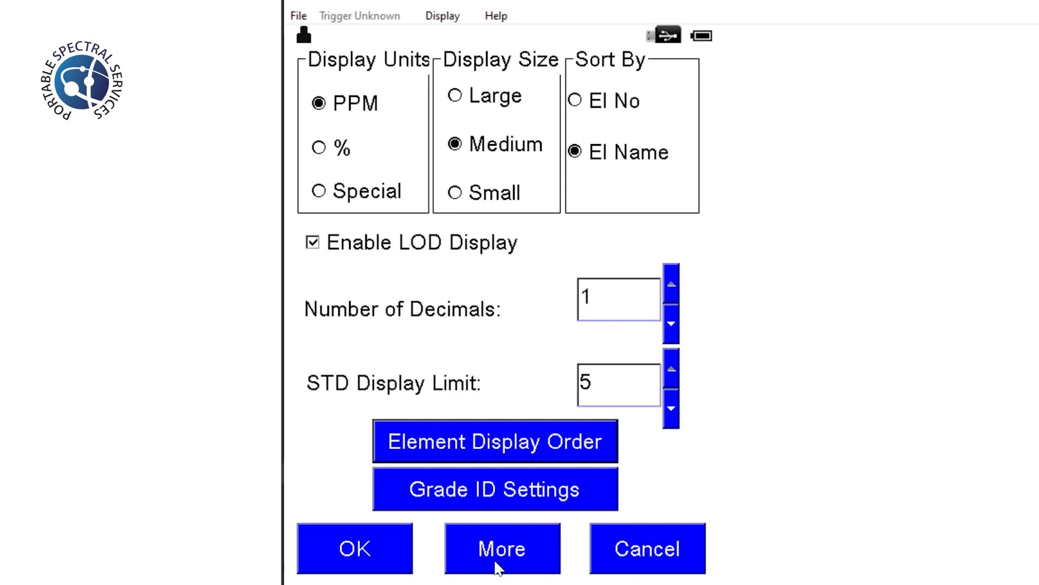
left_click(509, 548)
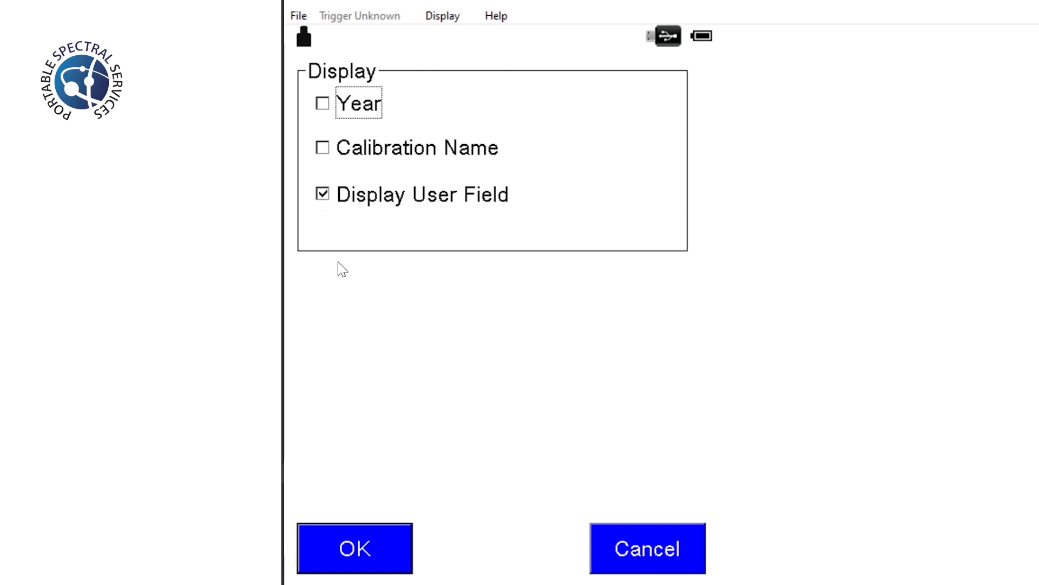
left_click(357, 548)
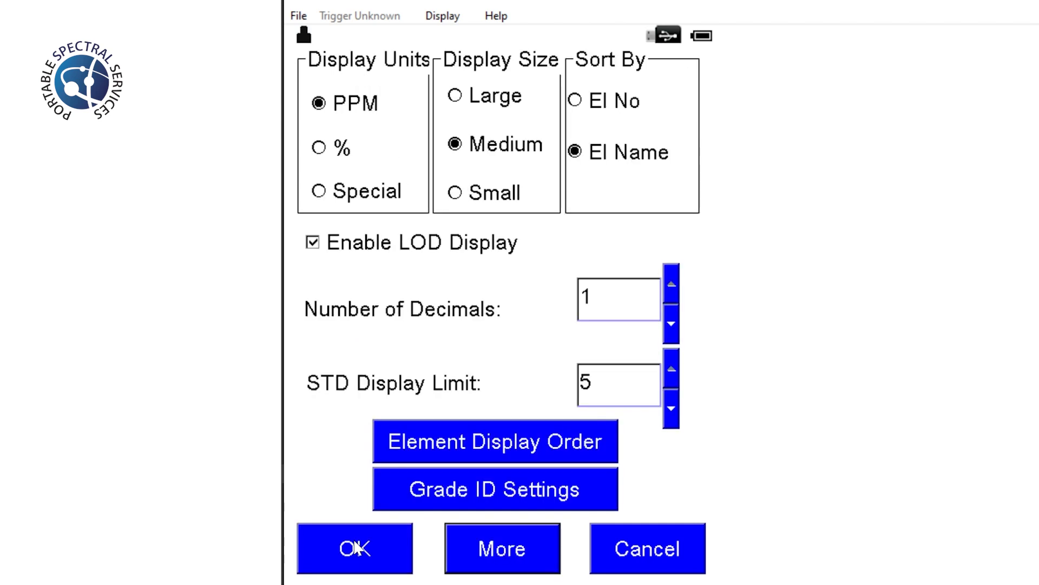
Step: Accept the display settings, return to Ready to Test, and cancel an Edit Info Name change
left_click(372, 548)
left_click(370, 547)
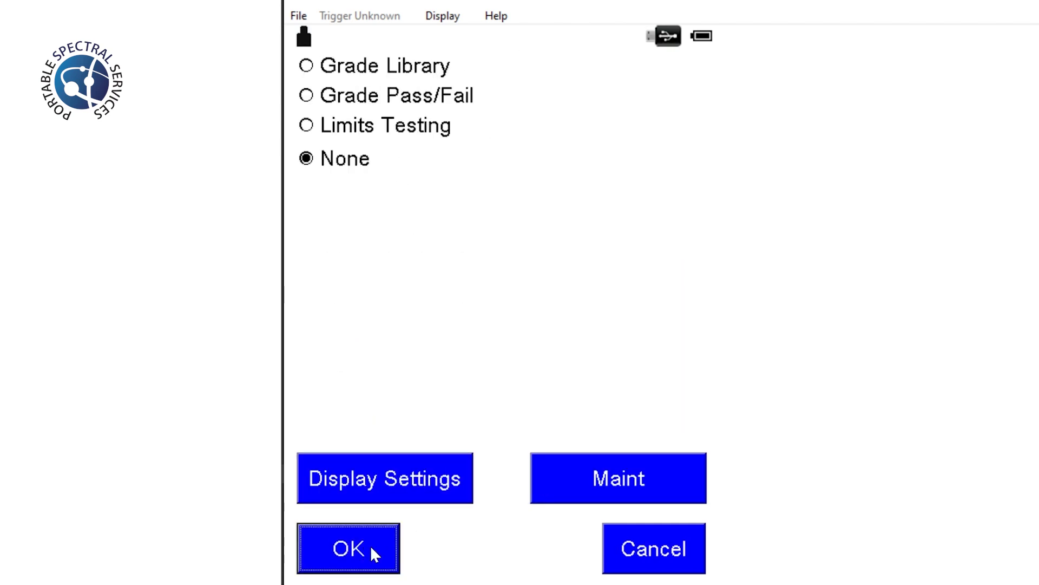
left_click(499, 548)
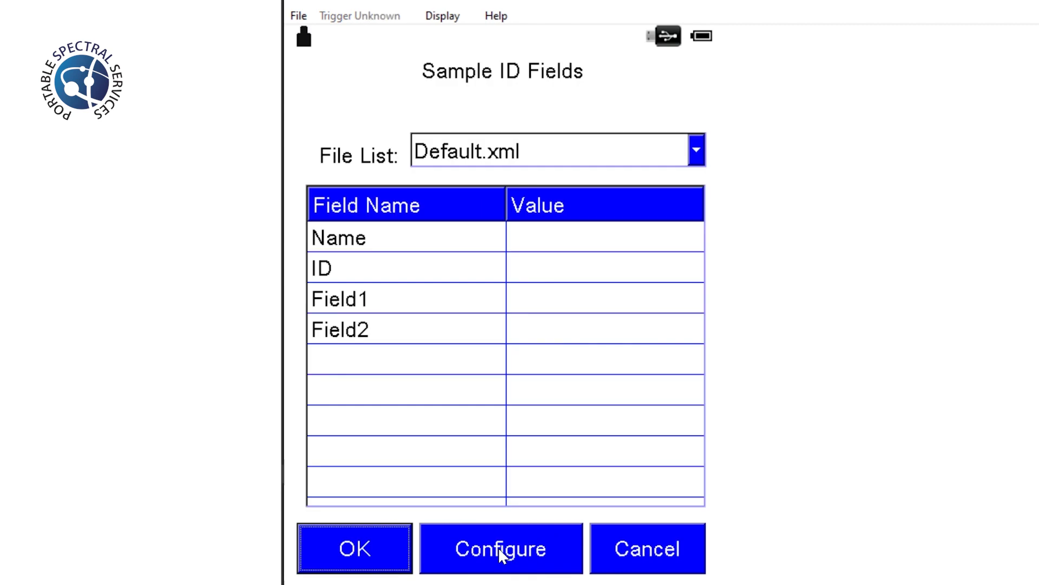
left_click(348, 243)
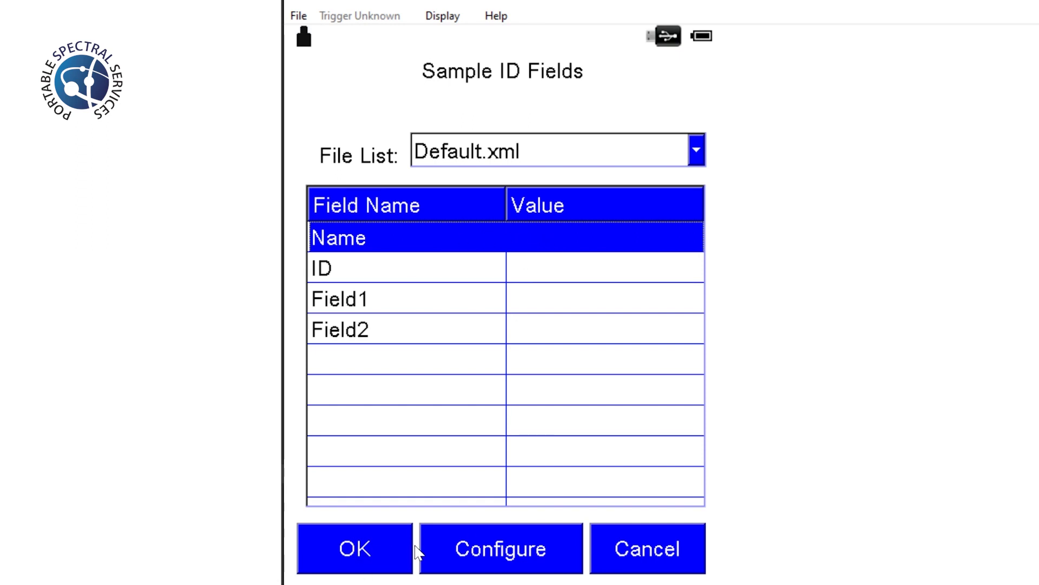
left_click(570, 239)
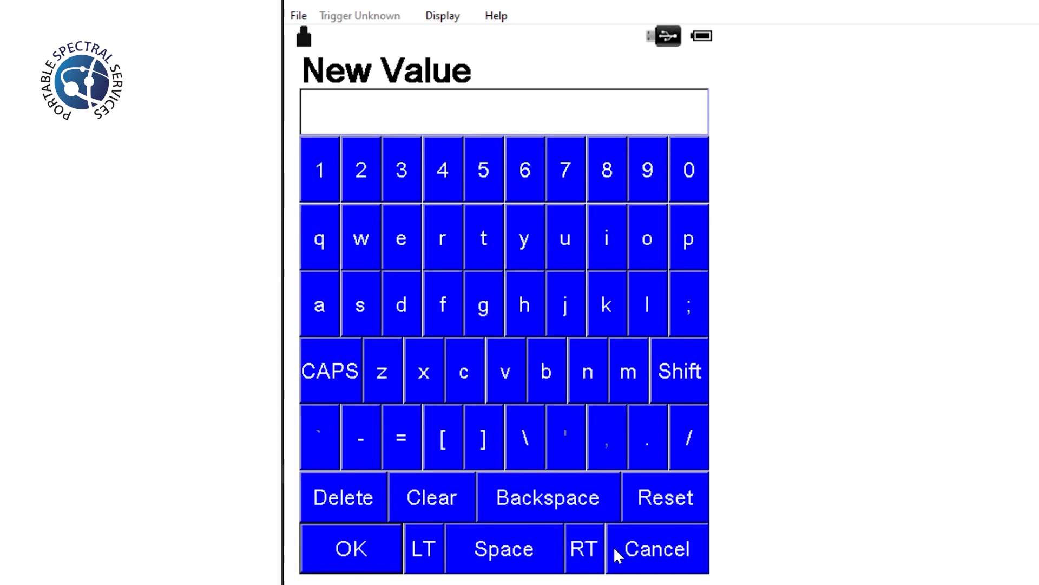
left_click(646, 553)
left_click(379, 551)
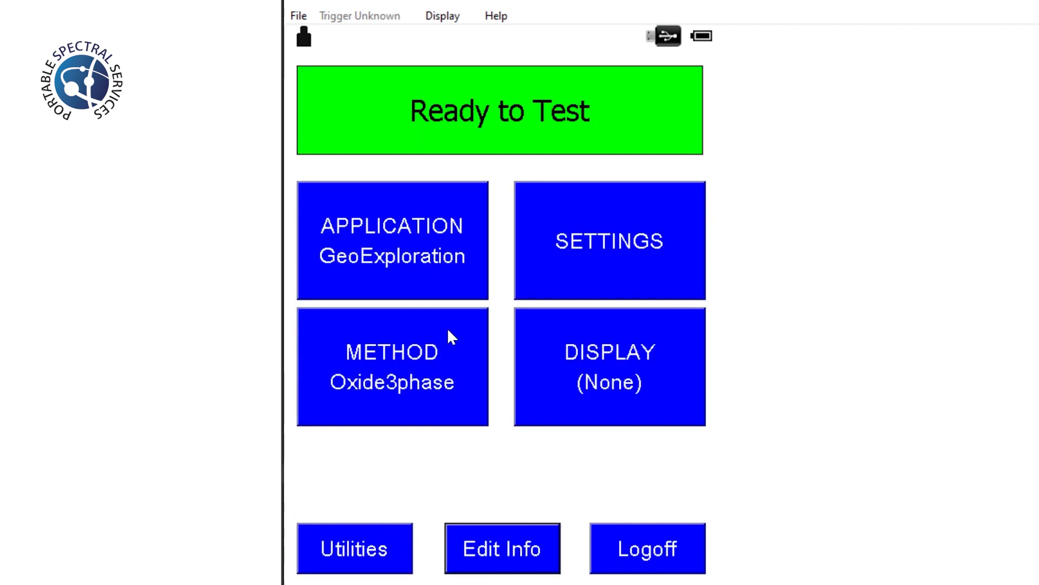
left_click(582, 382)
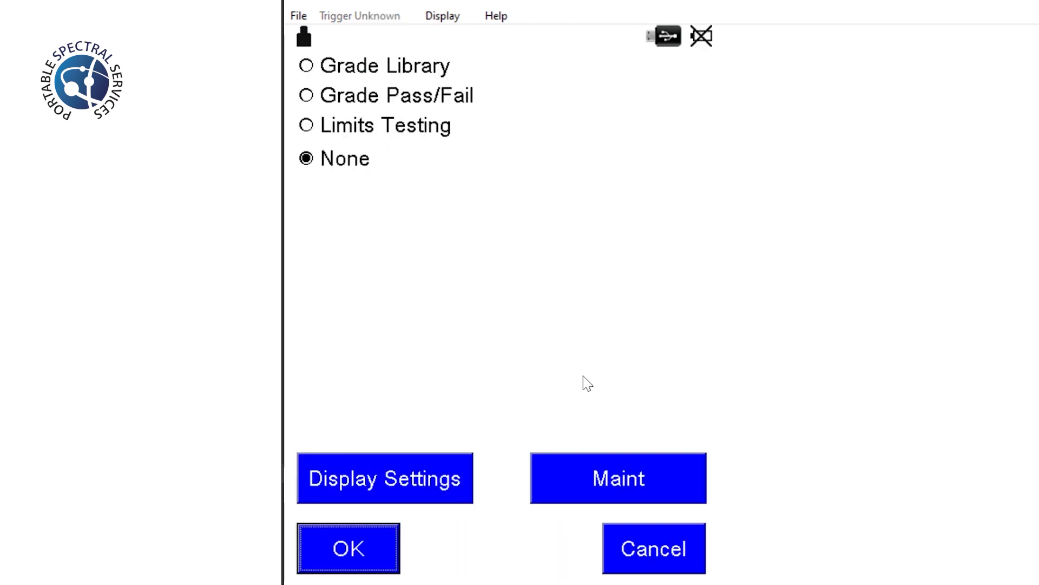
left_click(443, 482)
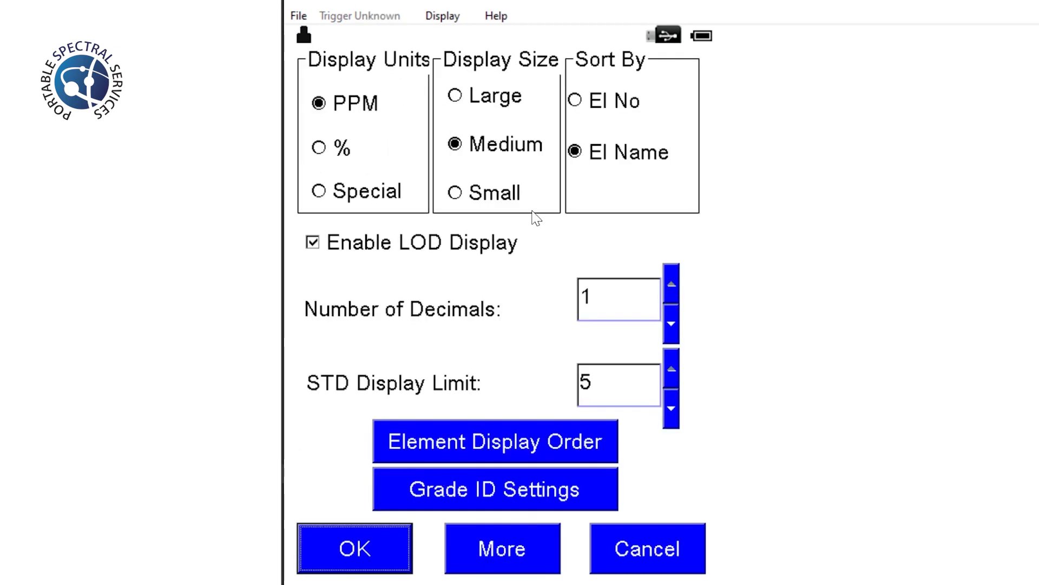
left_click(391, 549)
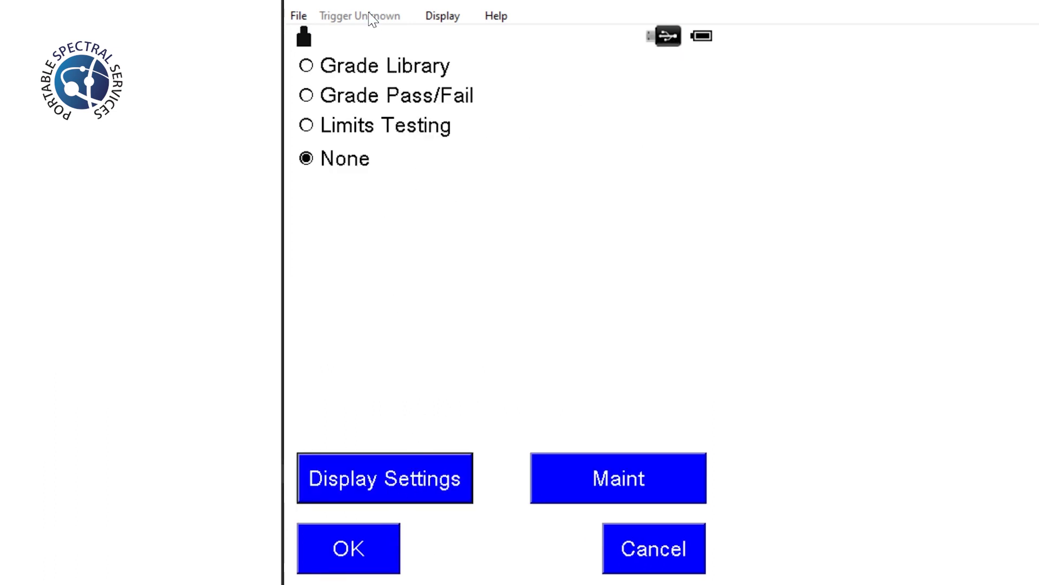
left_click(378, 494)
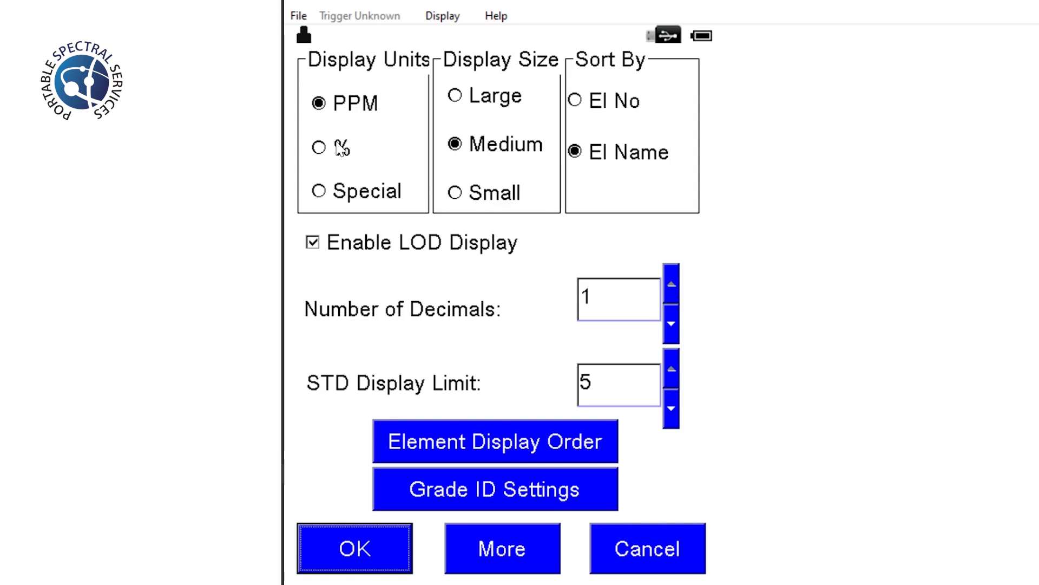
left_click(377, 558)
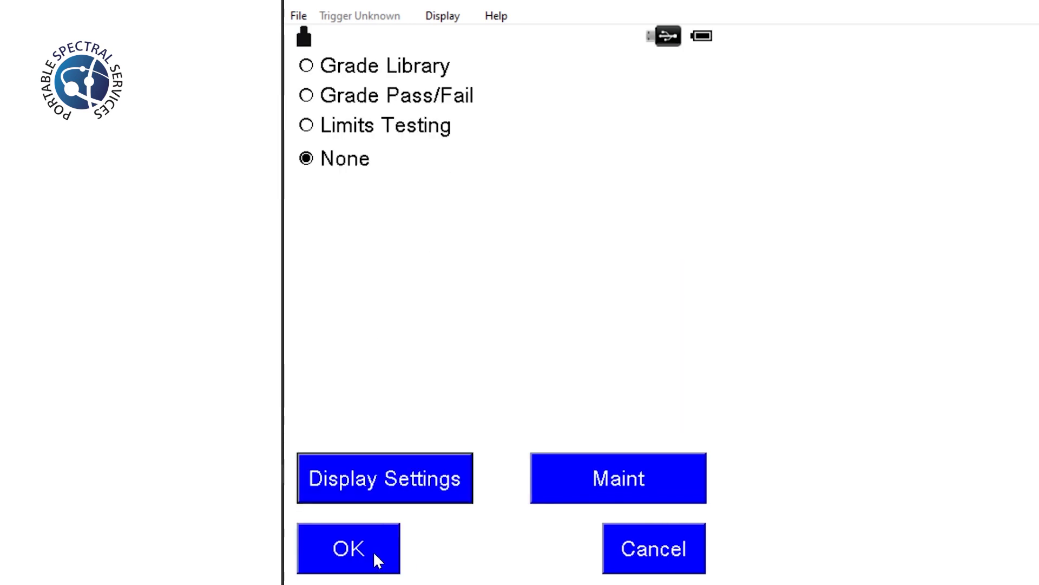
left_click(377, 558)
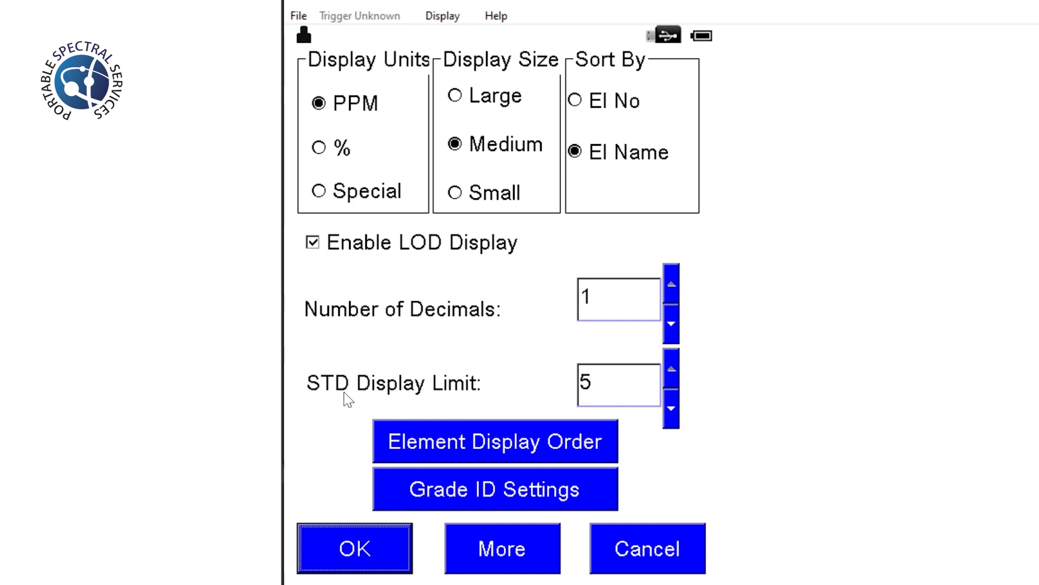
left_click(339, 552)
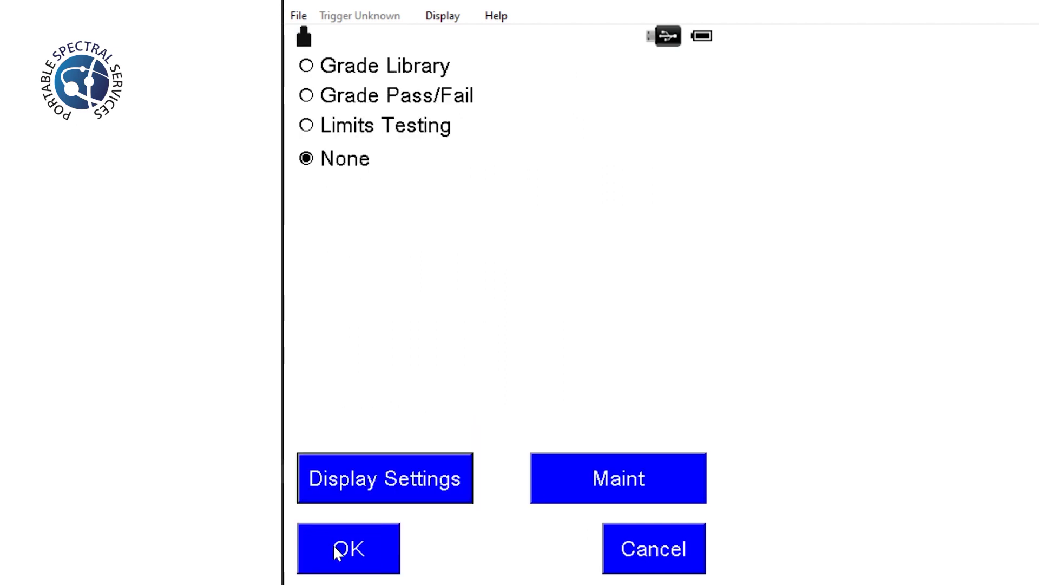
left_click(342, 550)
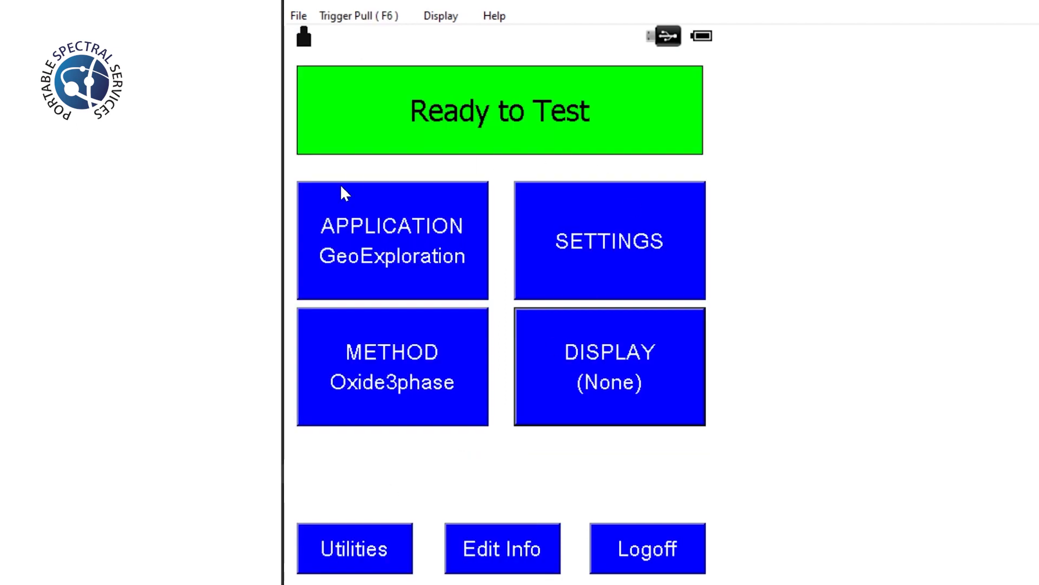